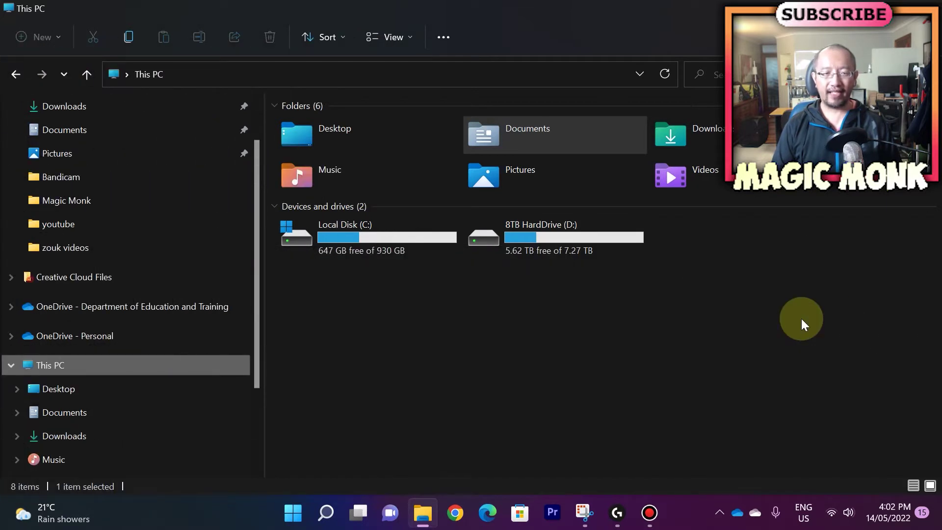
Point out the Local Disk (C:) drive, then open the OneDrive - Personal folder.
{"action": "left_click", "coordinate": [347, 278]}
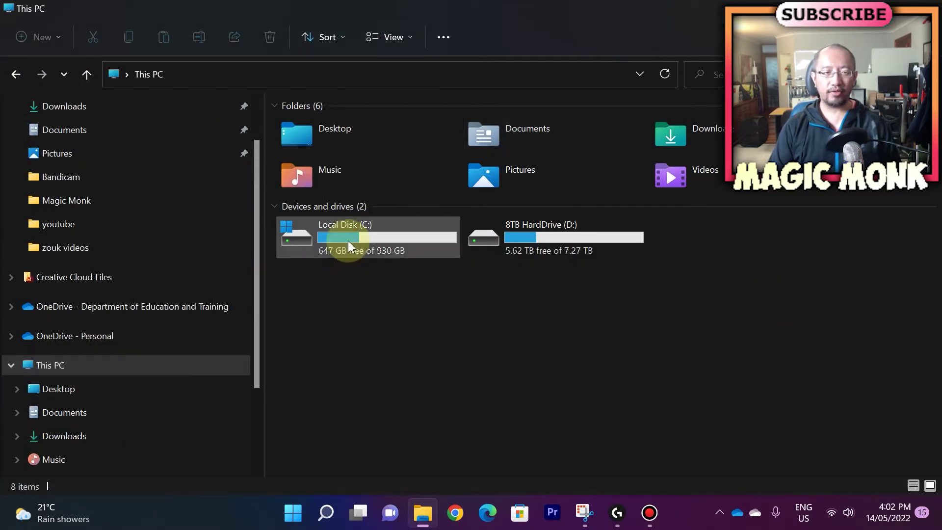
{"action": "mouse_move", "coordinate": [349, 241]}
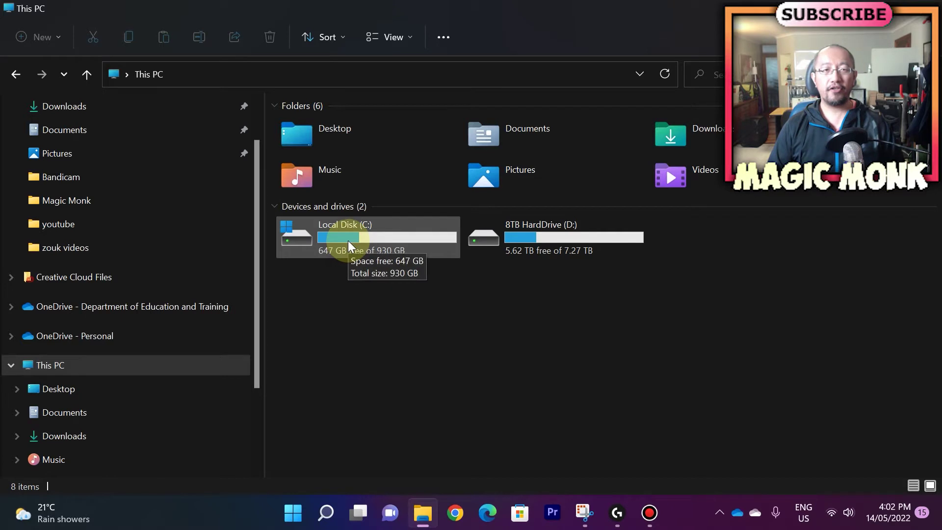
{"action": "left_click", "coordinate": [57, 339]}
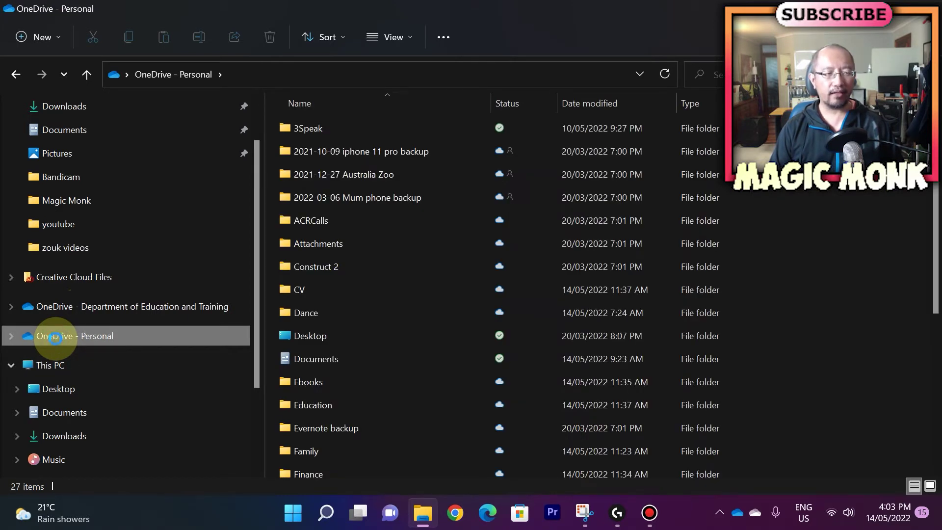
Check in its Properties that OneDrive - Personal is stored in the user folder on C:, then cancel.
{"action": "right_click", "coordinate": [56, 342]}
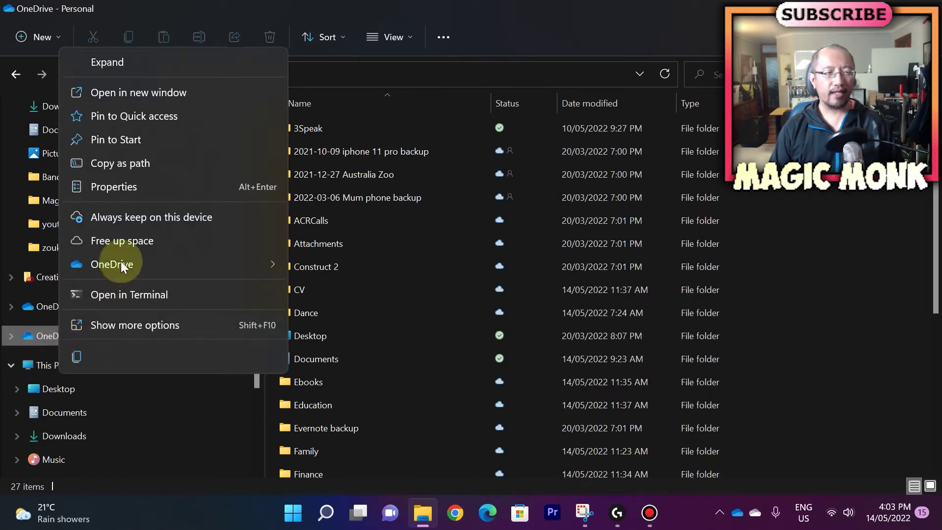
{"action": "left_click", "coordinate": [119, 186]}
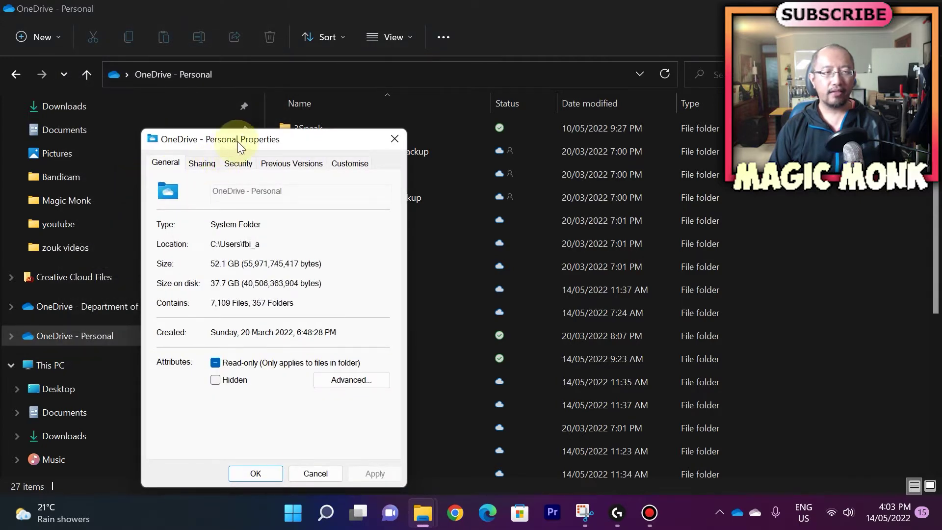
{"action": "left_click_drag", "start_coordinate": [238, 141], "coordinate": [426, 111]}
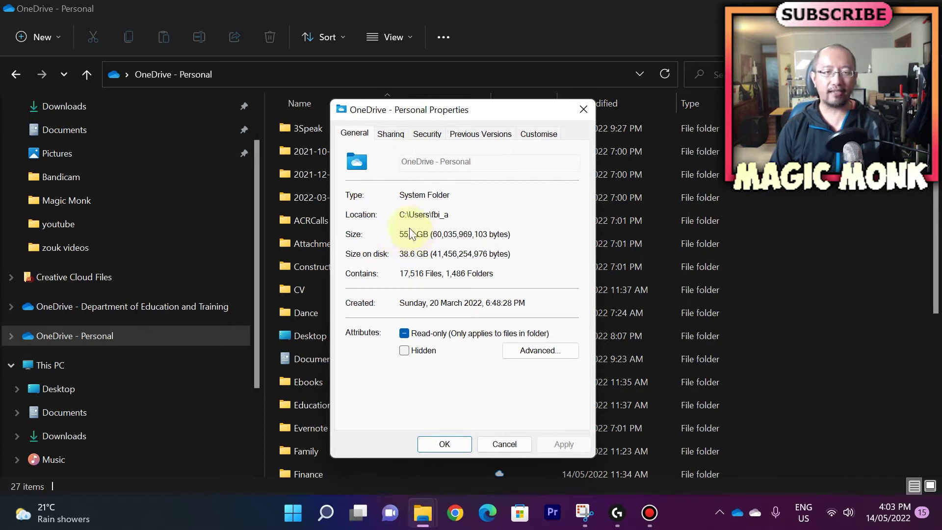
{"action": "left_click_drag", "start_coordinate": [402, 215], "coordinate": [455, 216]}
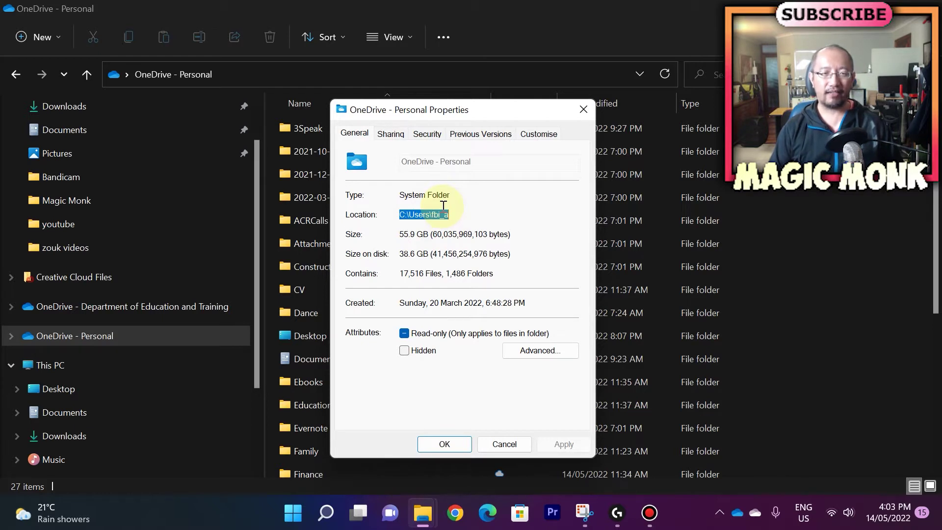
{"action": "left_click", "coordinate": [440, 198]}
{"action": "left_click_drag", "start_coordinate": [452, 215], "coordinate": [378, 223]}
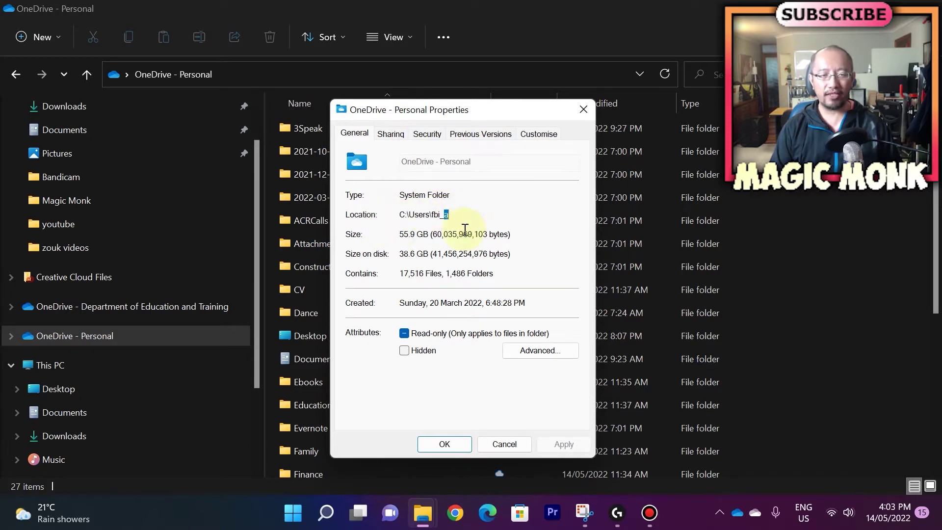
{"action": "left_click", "coordinate": [504, 443]}
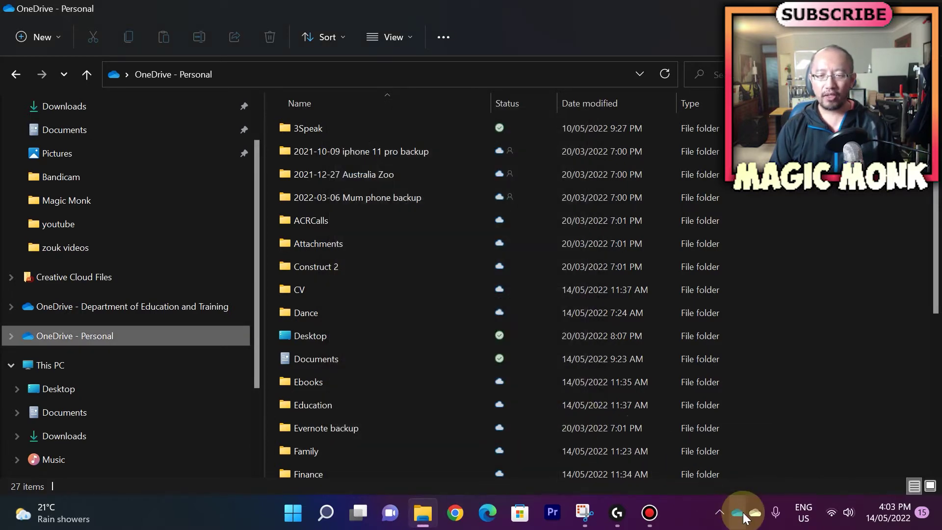
Shrink the Explorer window and bring up the OneDrive settings from the tray icon.
{"action": "mouse_move", "coordinate": [756, 515]}
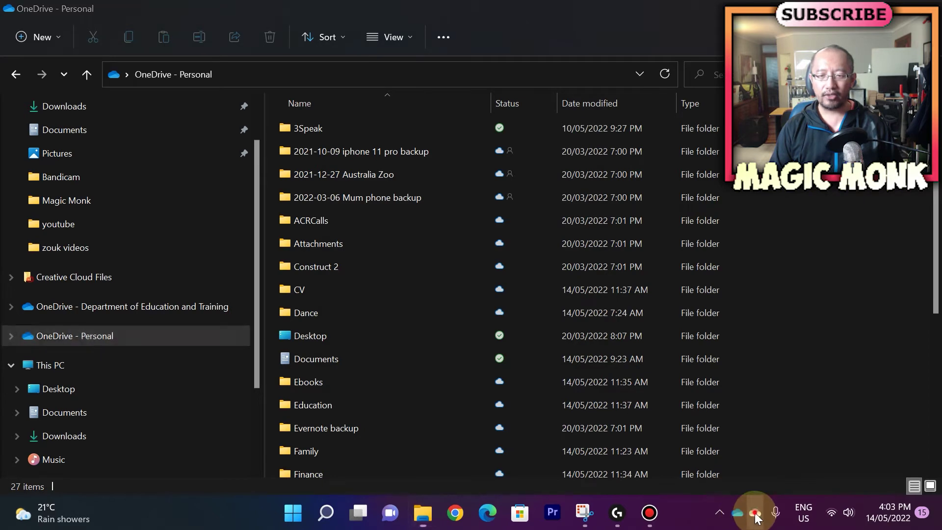
{"action": "key", "text": "super+Down"}
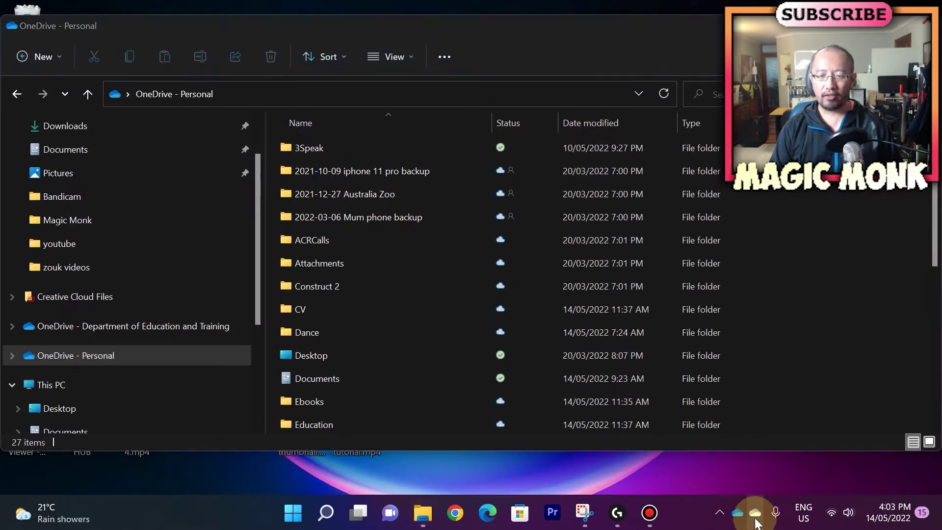
{"action": "right_click", "coordinate": [756, 518]}
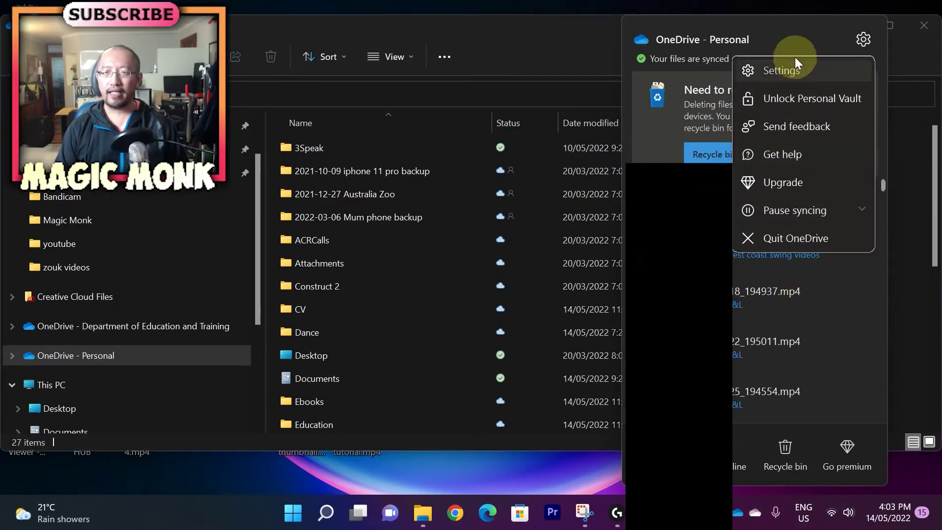
{"action": "left_click", "coordinate": [790, 69]}
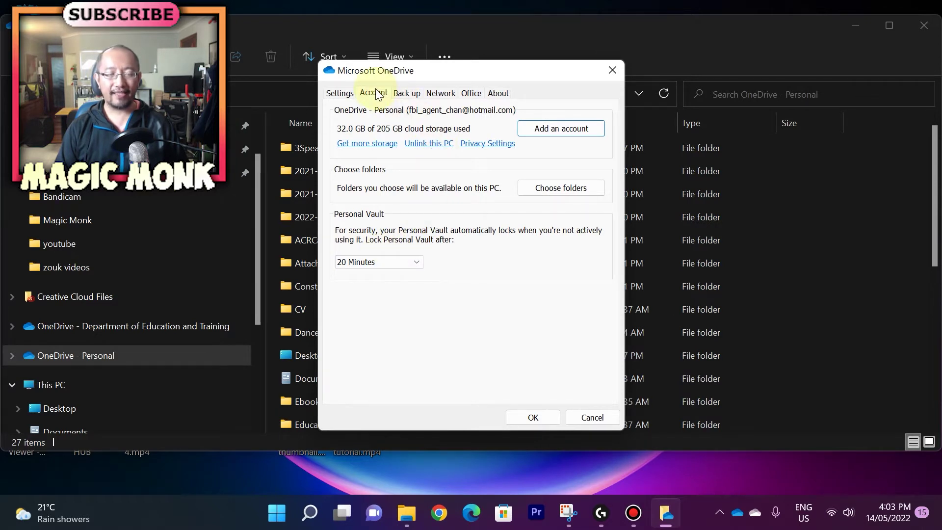
Browse the Settings, Backup, Network, Office and About tabs, ending on Account (32.0 GB of 205 GB).
{"action": "left_click", "coordinate": [341, 93]}
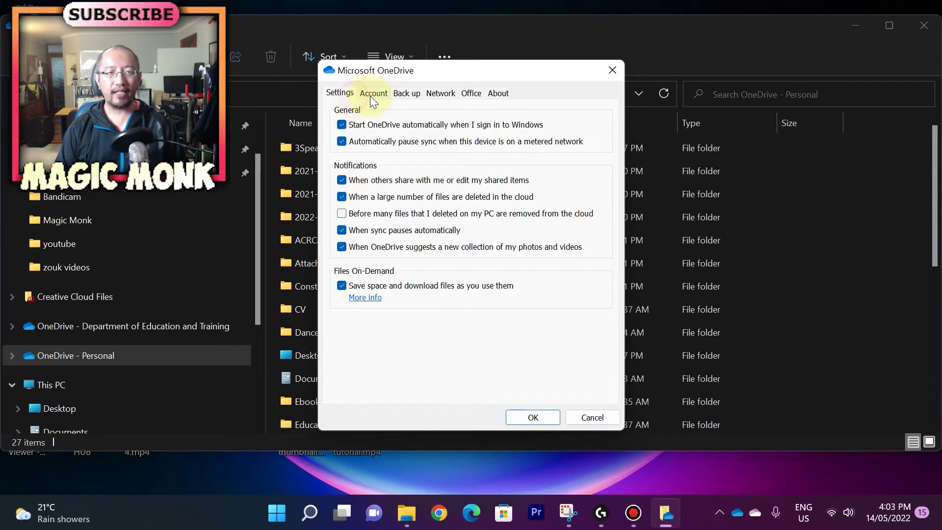
{"action": "left_click", "coordinate": [373, 93]}
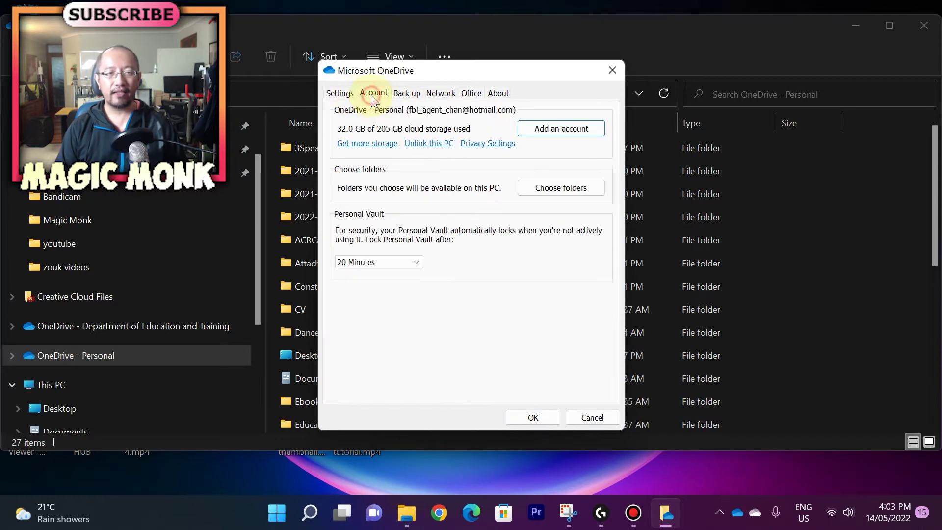
{"action": "left_click", "coordinate": [406, 89]}
{"action": "left_click", "coordinate": [432, 91]}
{"action": "left_click", "coordinate": [474, 92]}
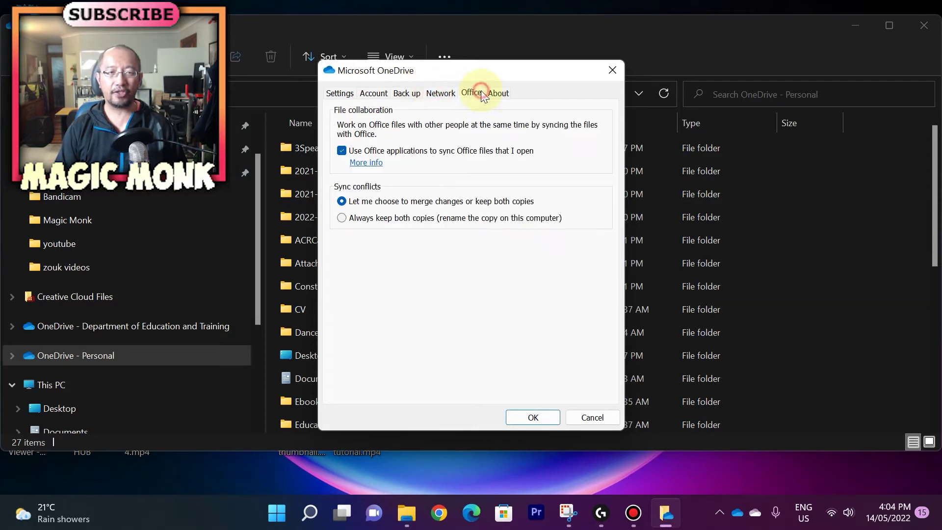
{"action": "left_click", "coordinate": [497, 92]}
{"action": "left_click", "coordinate": [383, 95]}
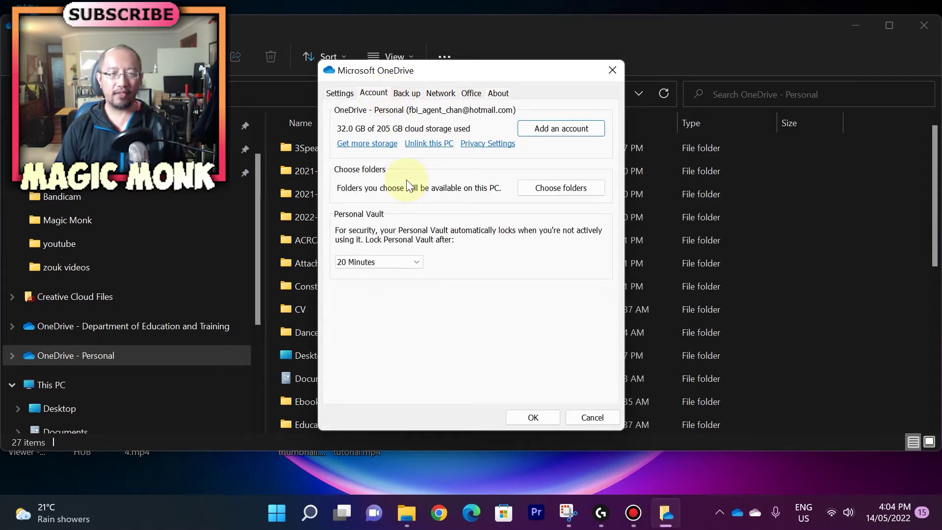
Unlink the personal OneDrive account from this PC and close the Set up OneDrive window.
{"action": "left_click", "coordinate": [436, 147]}
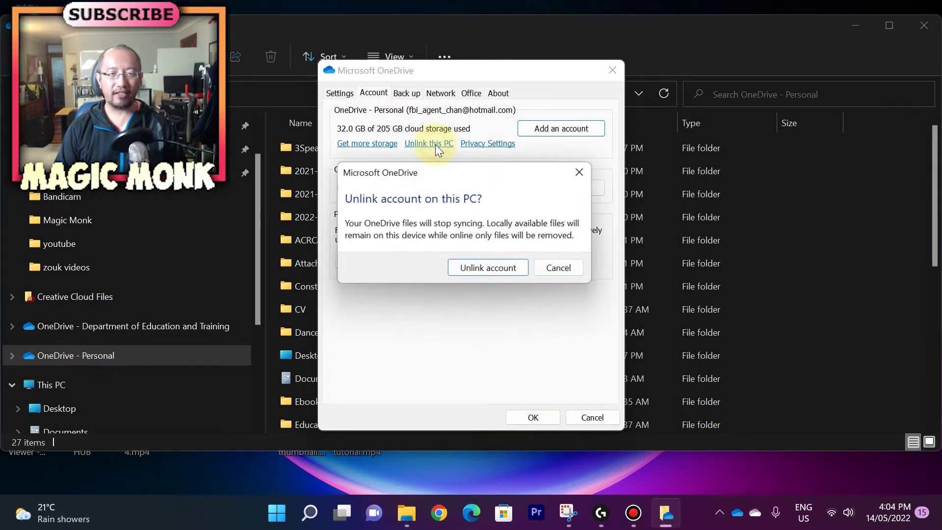
{"action": "left_click", "coordinate": [499, 273]}
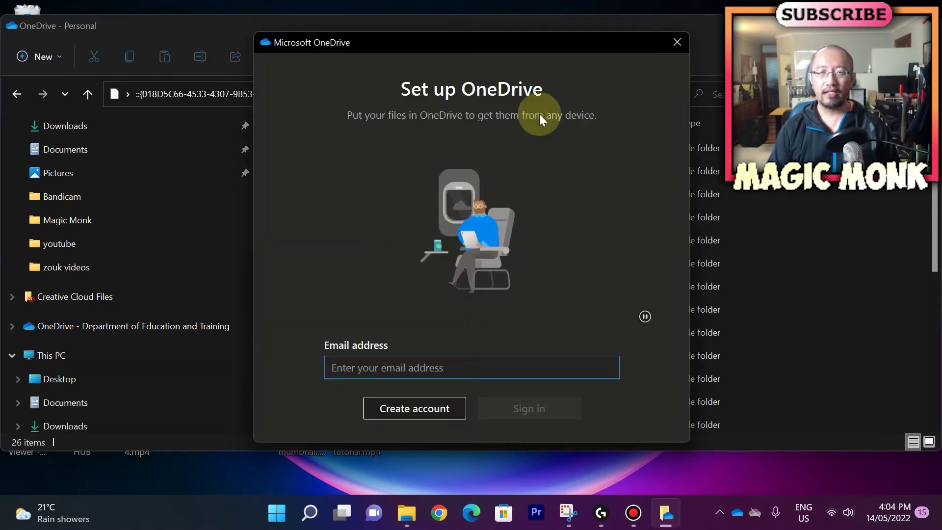
{"action": "left_click", "coordinate": [678, 44]}
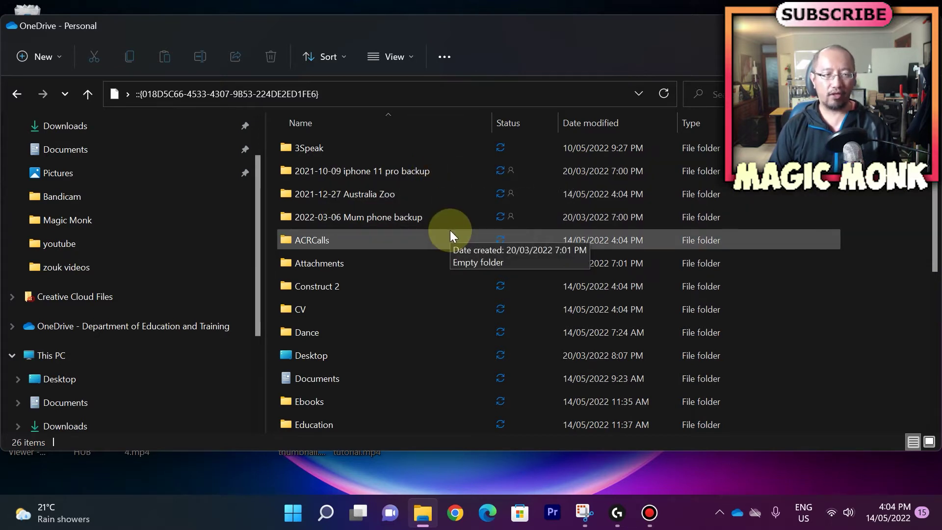
Browse Local Disk (C:) > Users > the user's home folder and open its OneDrive folder.
{"action": "left_click", "coordinate": [258, 269]}
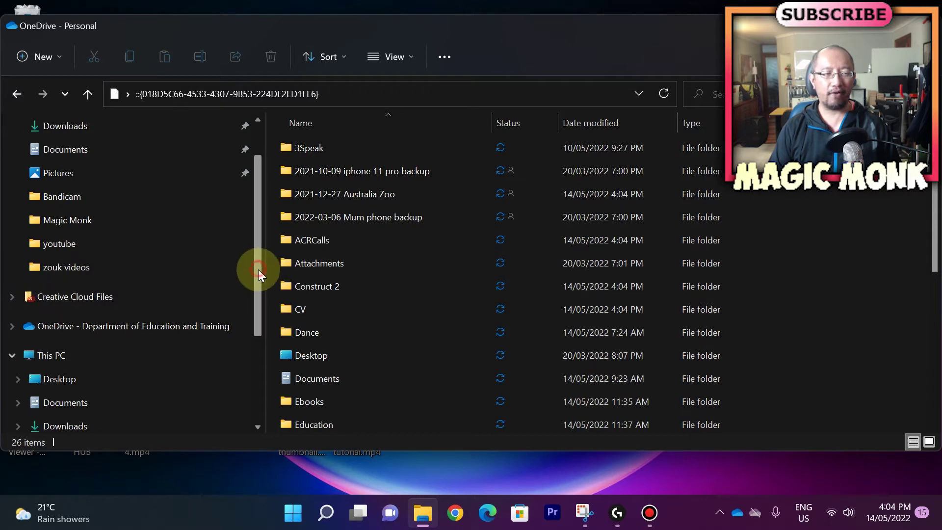
{"action": "left_click_drag", "start_coordinate": [259, 270], "coordinate": [261, 341]}
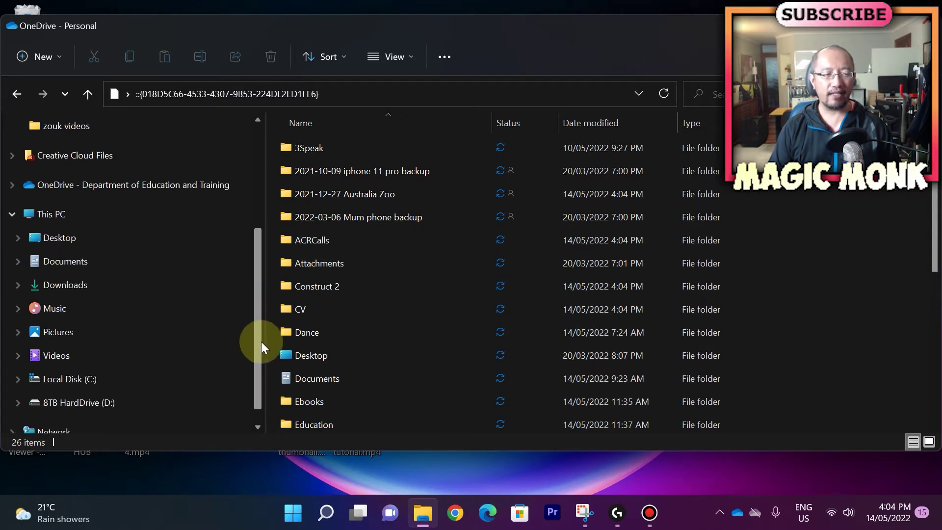
{"action": "left_click", "coordinate": [120, 378]}
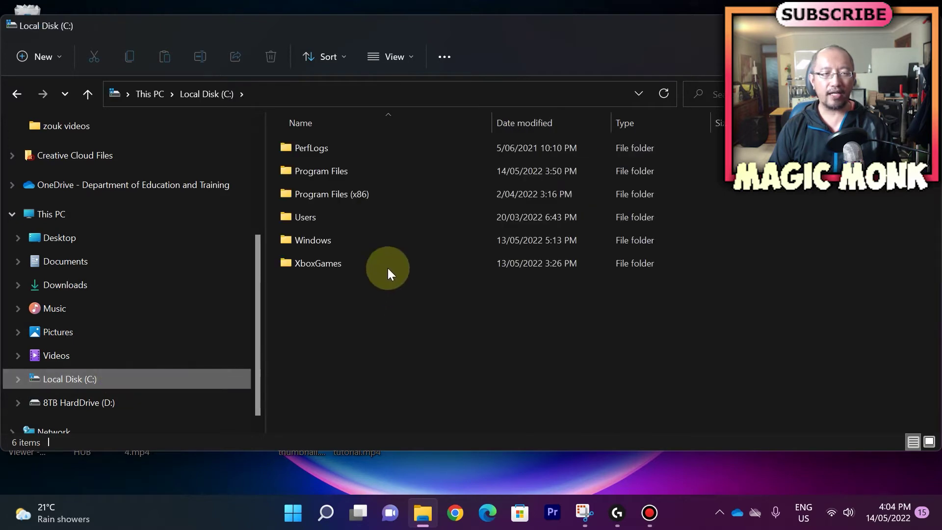
{"action": "double_click", "coordinate": [343, 216]}
{"action": "double_click", "coordinate": [322, 171]}
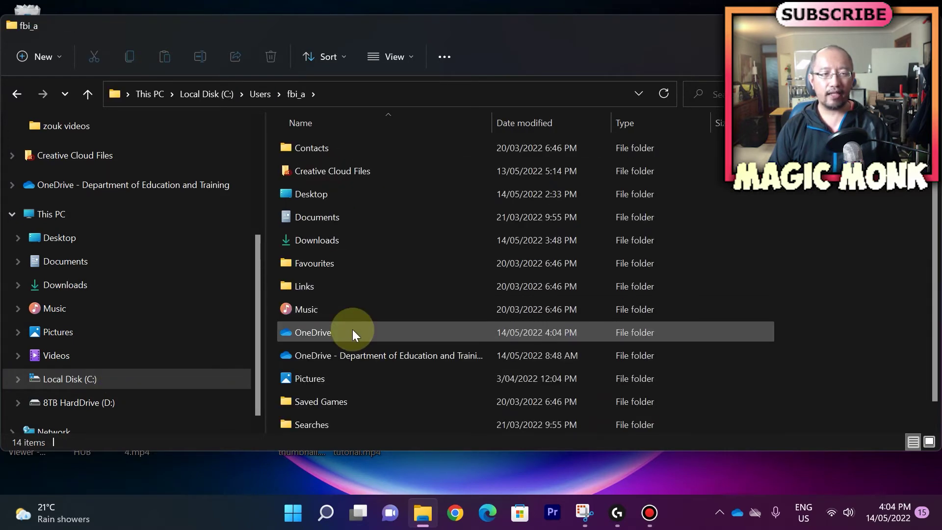
{"action": "double_click", "coordinate": [324, 332]}
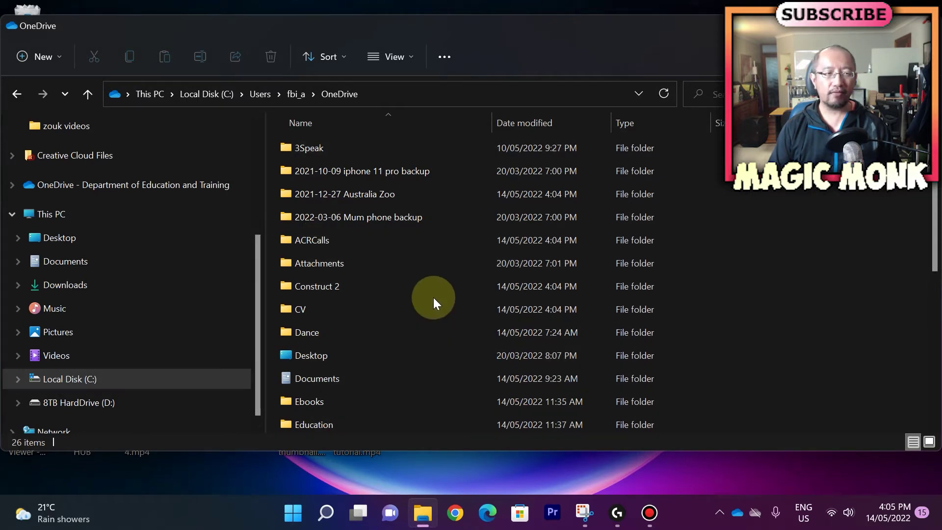
Cut the OneDrive folder from the user's home folder and paste it onto 8TB HardDrive (D:).
{"action": "left_click", "coordinate": [297, 94]}
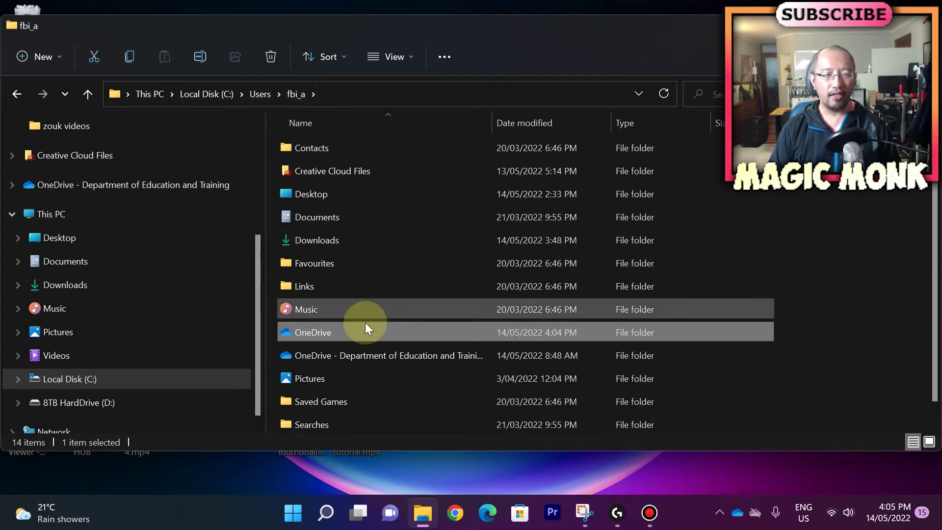
{"action": "right_click", "coordinate": [317, 333]}
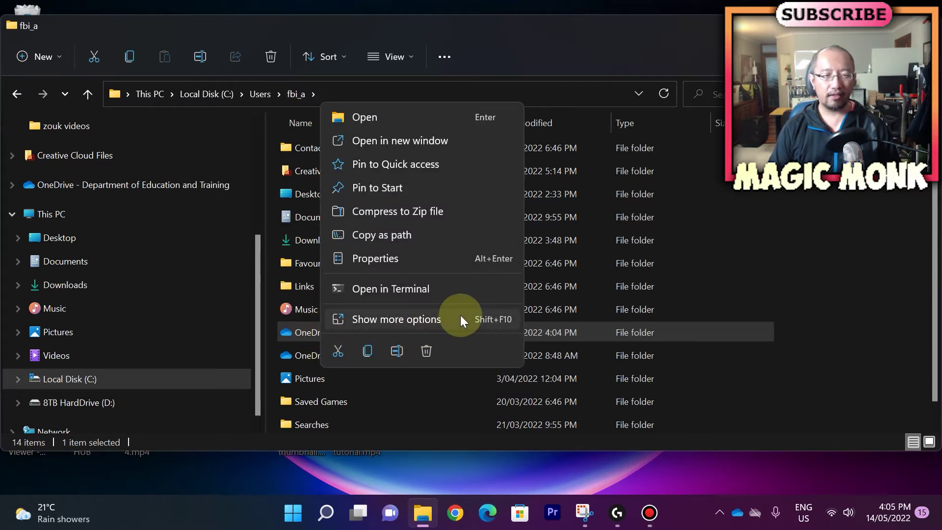
{"action": "left_click", "coordinate": [339, 351]}
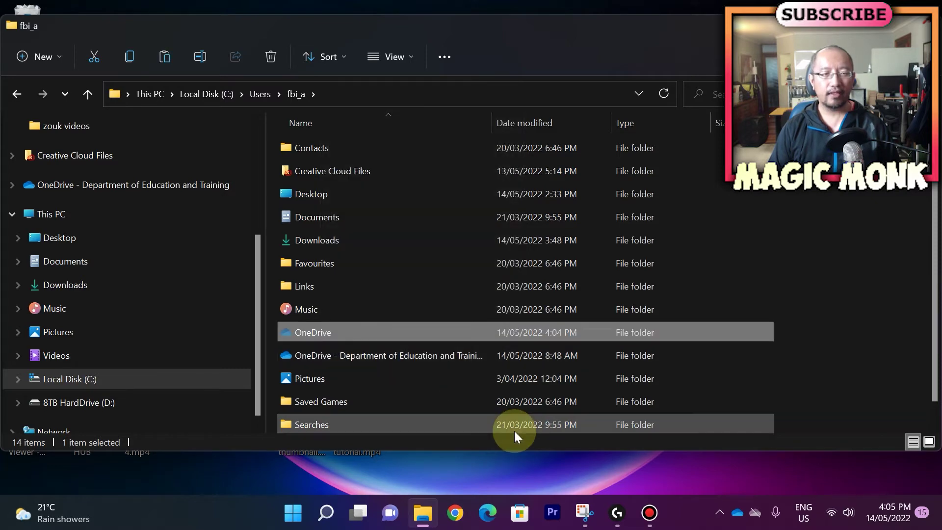
{"action": "left_click", "coordinate": [60, 404]}
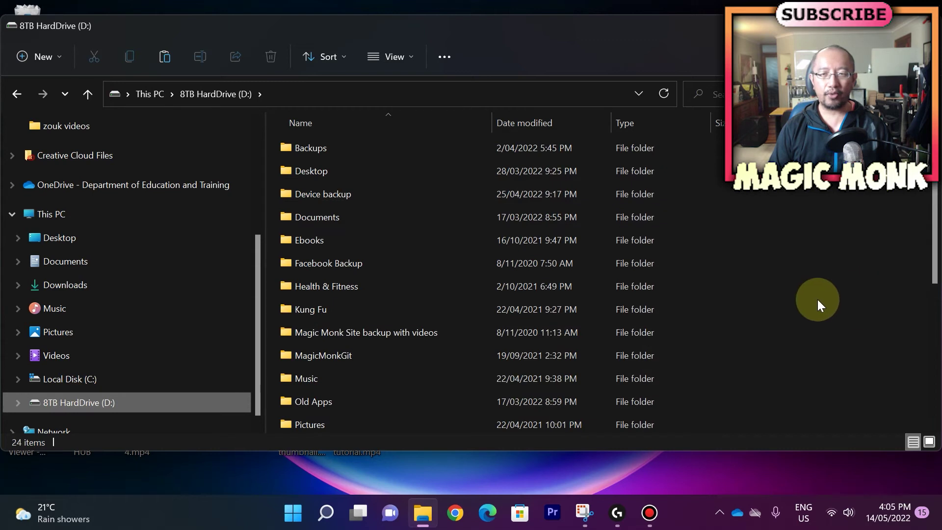
{"action": "right_click", "coordinate": [844, 237]}
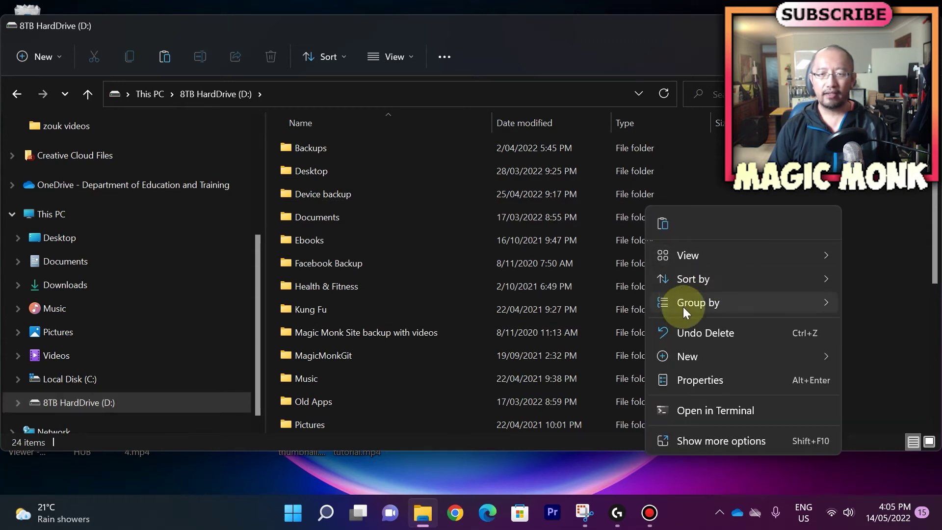
{"action": "left_click", "coordinate": [663, 228]}
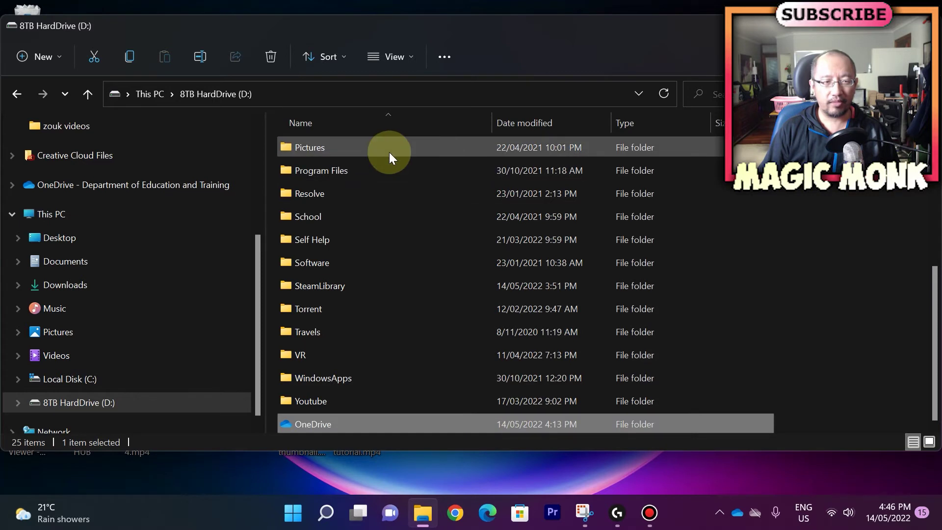
Open OneDrive settings on the Account tab and start adding an account.
{"action": "right_click", "coordinate": [761, 518]}
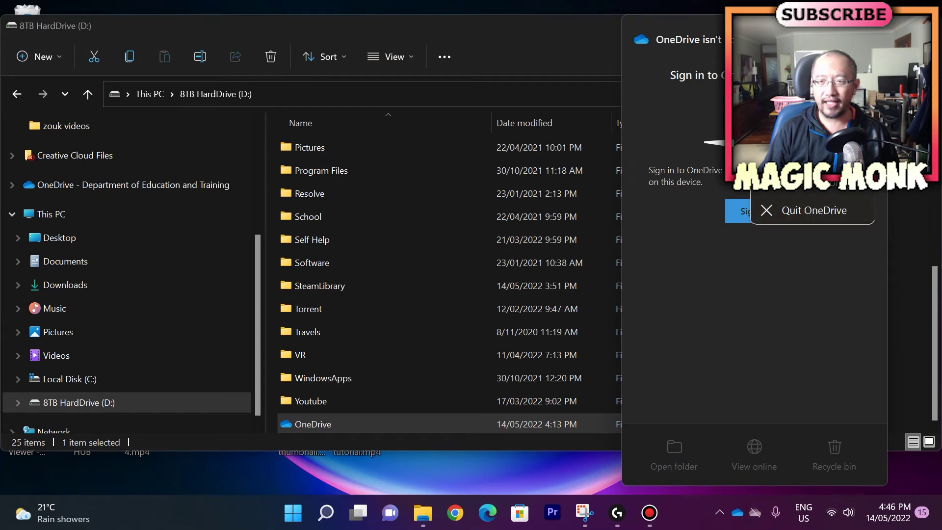
{"action": "left_click", "coordinate": [800, 69]}
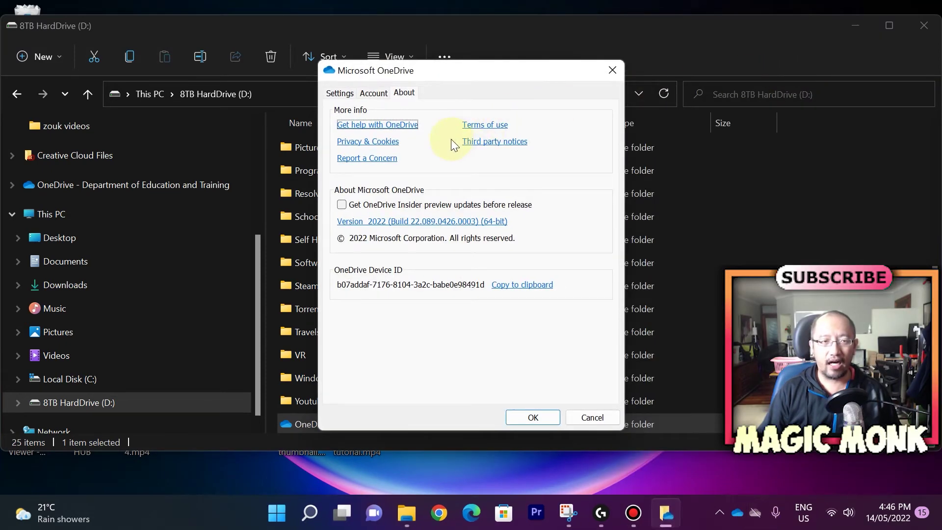
{"action": "left_click", "coordinate": [366, 94]}
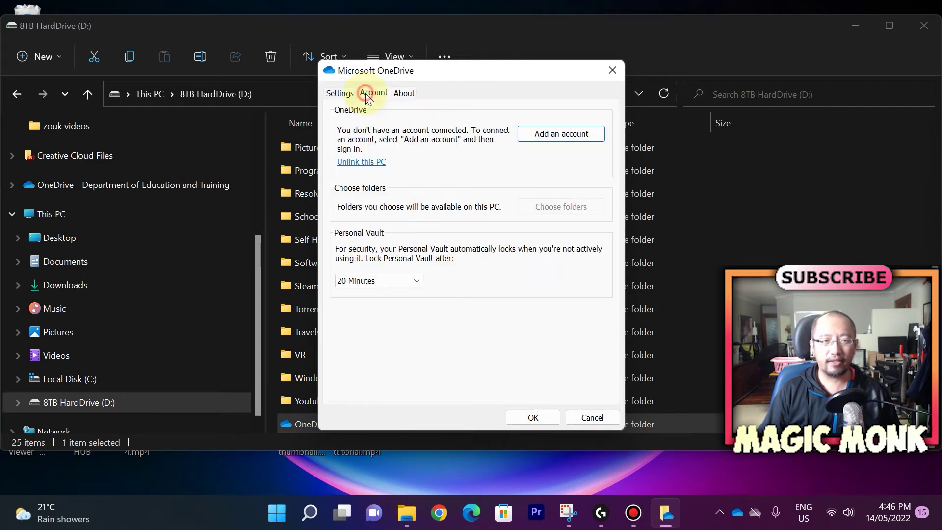
{"action": "left_click", "coordinate": [567, 134]}
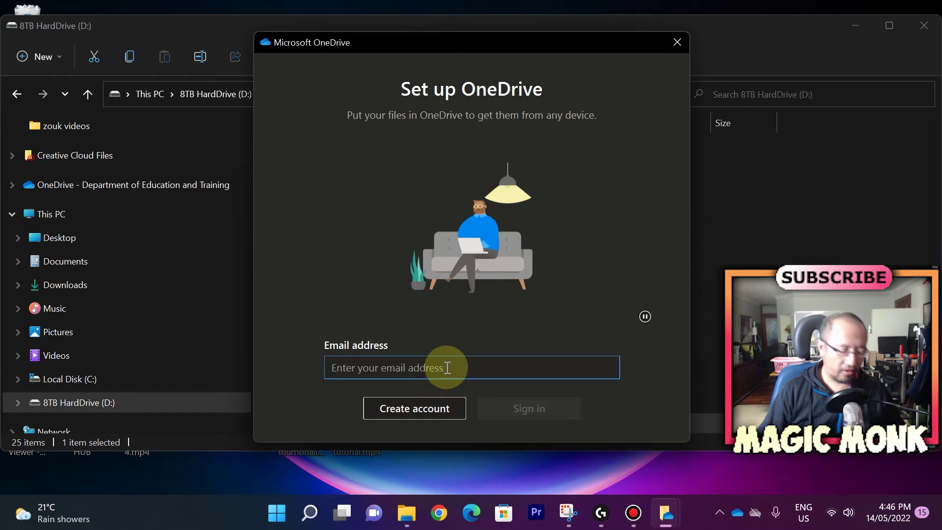
Sign in with the personal account's e-mail address and password.
{"action": "type", "text": "fbi_"}
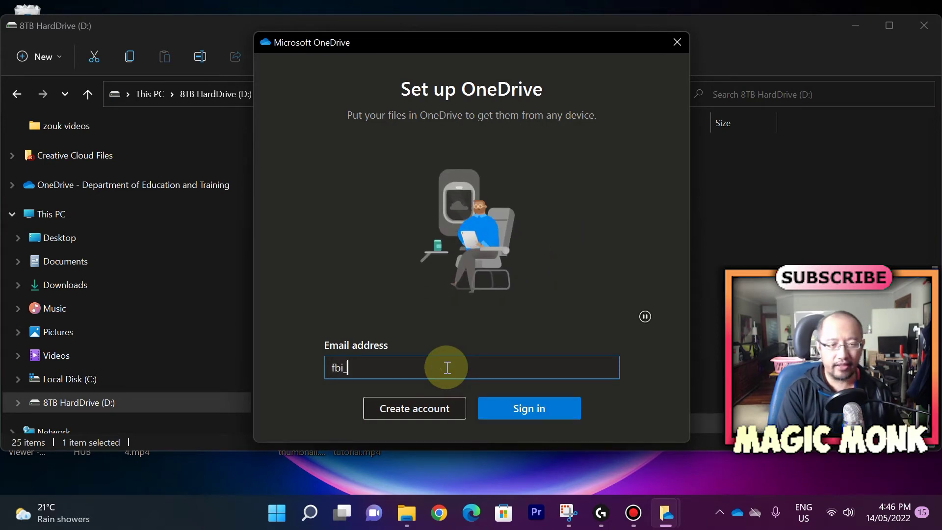
{"action": "type", "text": "age"}
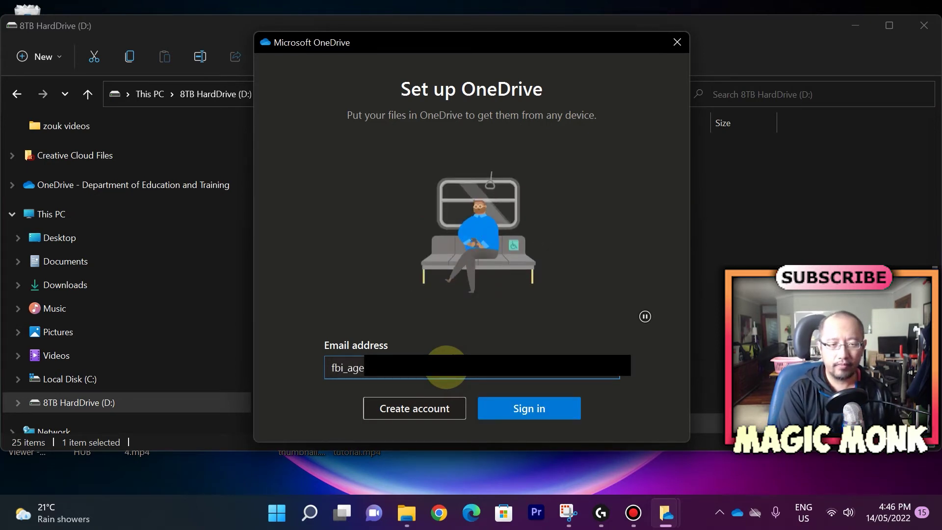
{"action": "key", "text": "Return"}
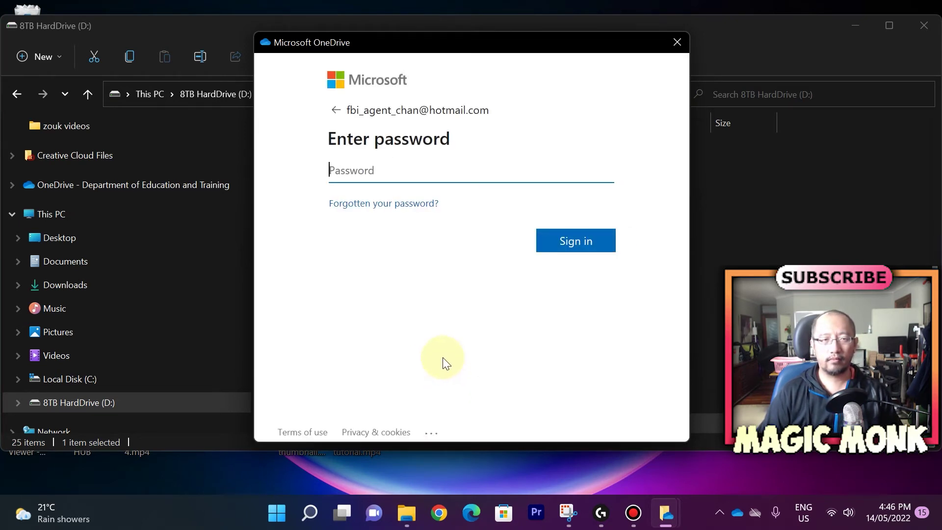
{"action": "type", "text": "••••"}
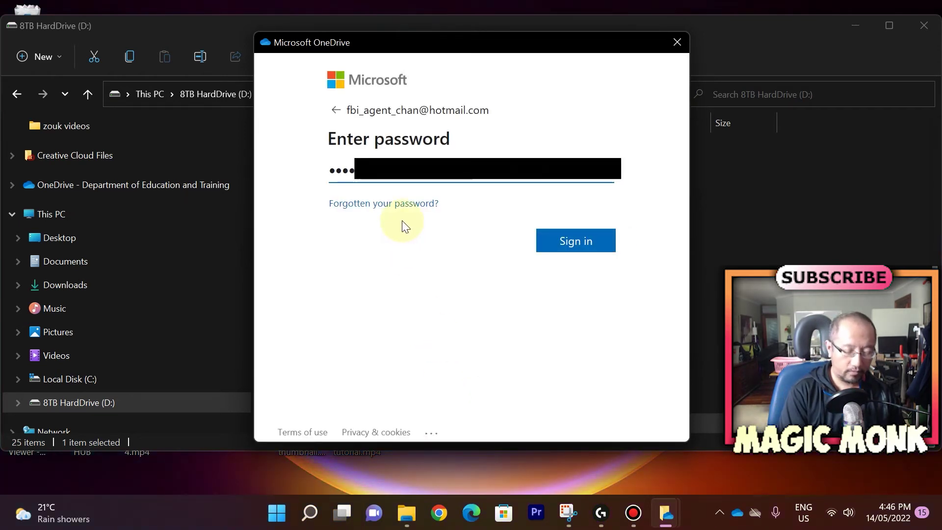
{"action": "key", "text": "Return"}
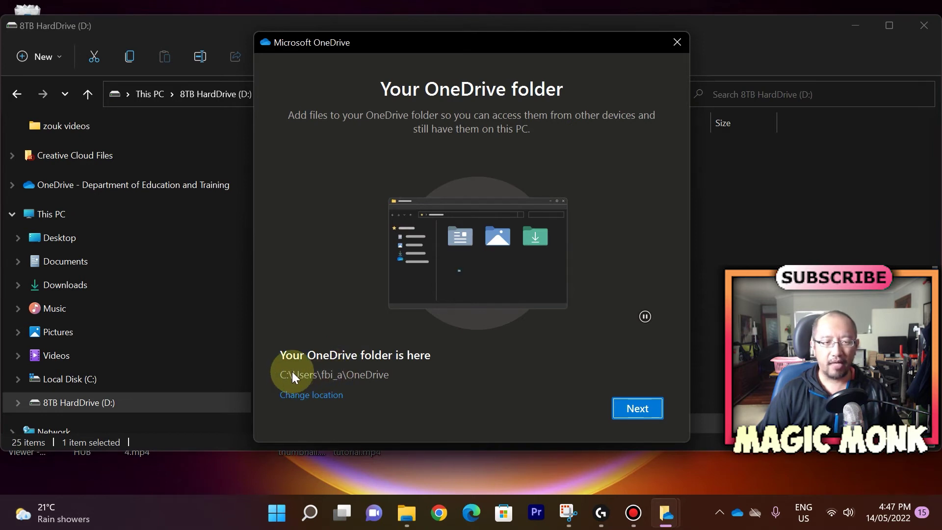
Change the OneDrive folder location to the existing D:\OneDrive folder and reuse it.
{"action": "left_click", "coordinate": [322, 399]}
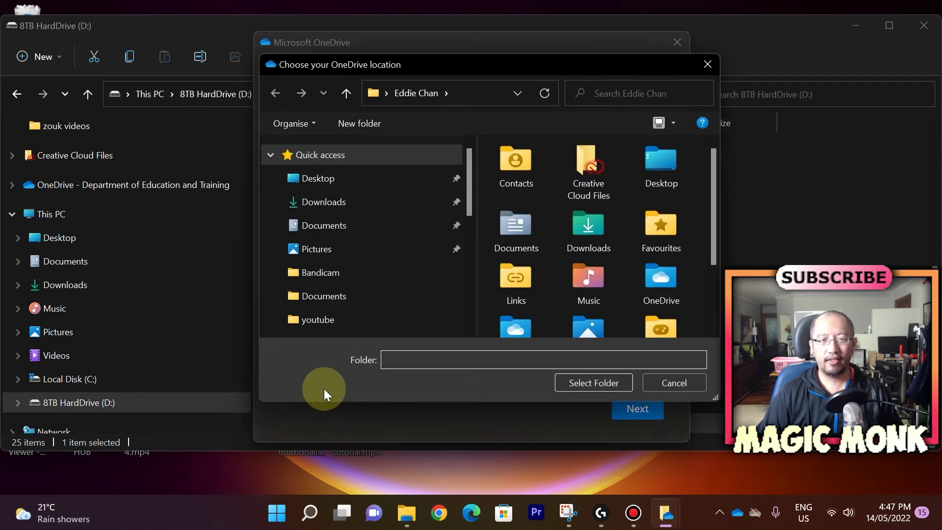
{"action": "left_click_drag", "start_coordinate": [467, 196], "coordinate": [456, 309]}
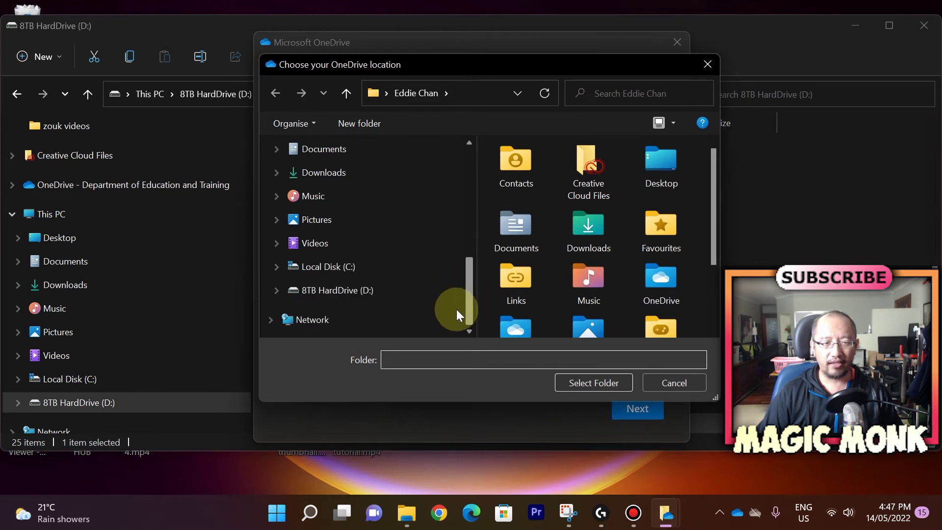
{"action": "left_click", "coordinate": [376, 291]}
{"action": "scroll", "coordinate": [549, 234], "scroll_direction": "down", "scroll_amount": 3}
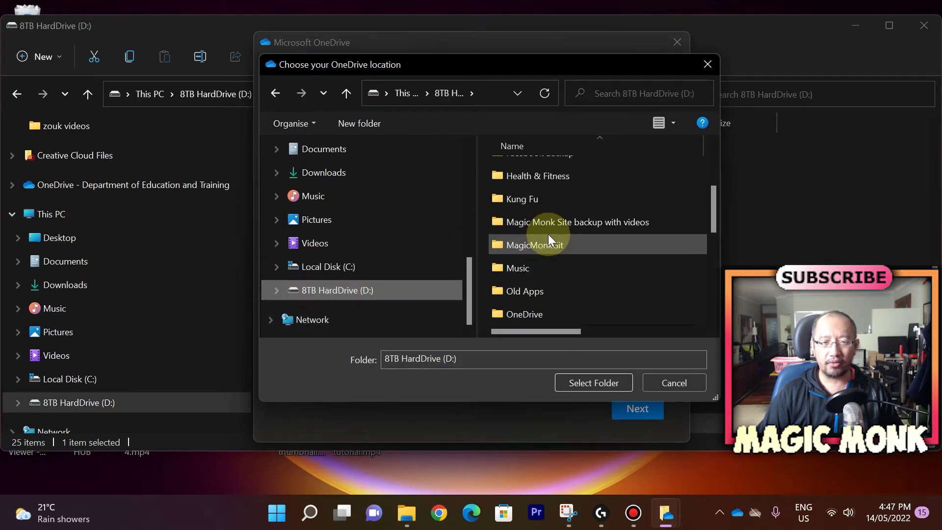
{"action": "left_click", "coordinate": [535, 244]}
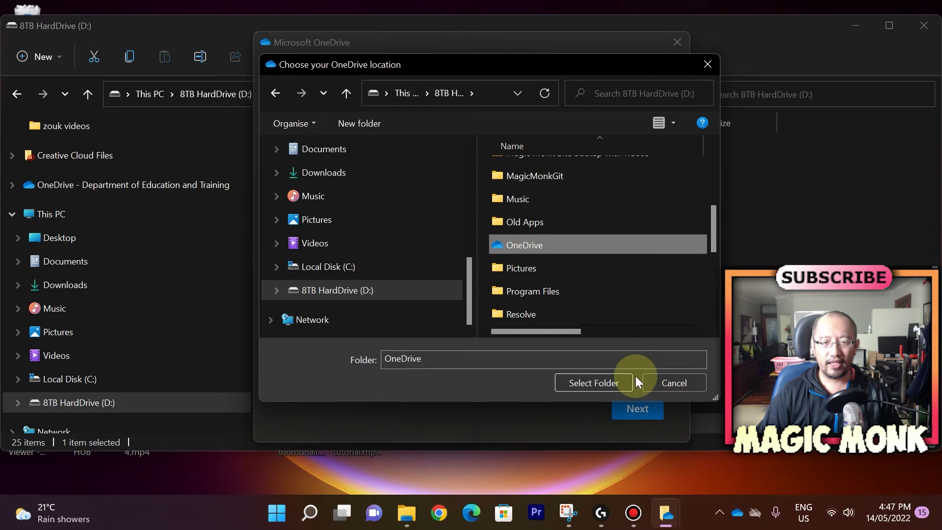
{"action": "left_click", "coordinate": [609, 383]}
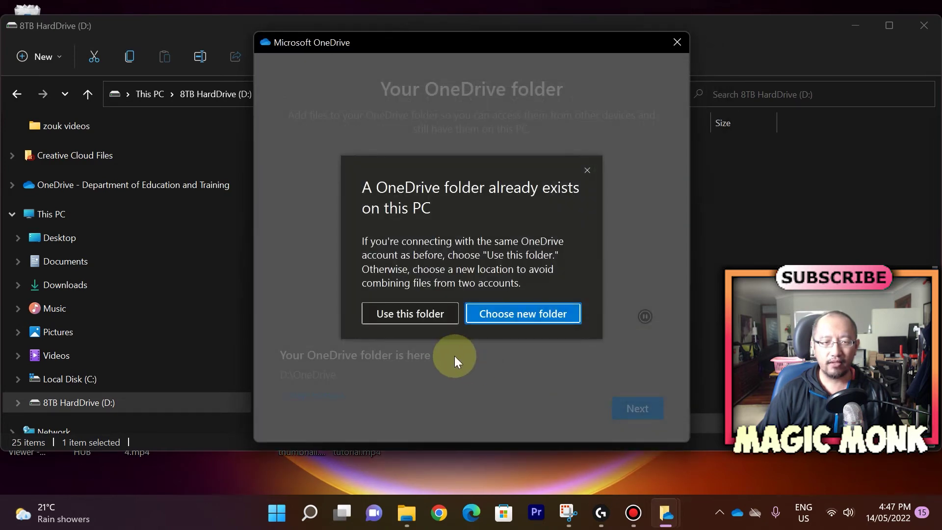
{"action": "left_click", "coordinate": [426, 315]}
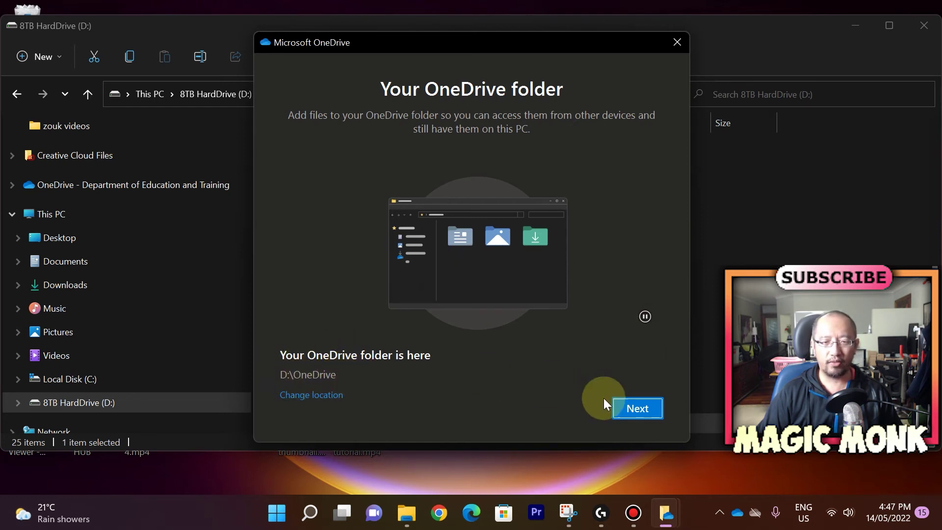
Accept D:\OneDrive and skip backing up Desktop, Documents and Pictures.
{"action": "left_click", "coordinate": [626, 407]}
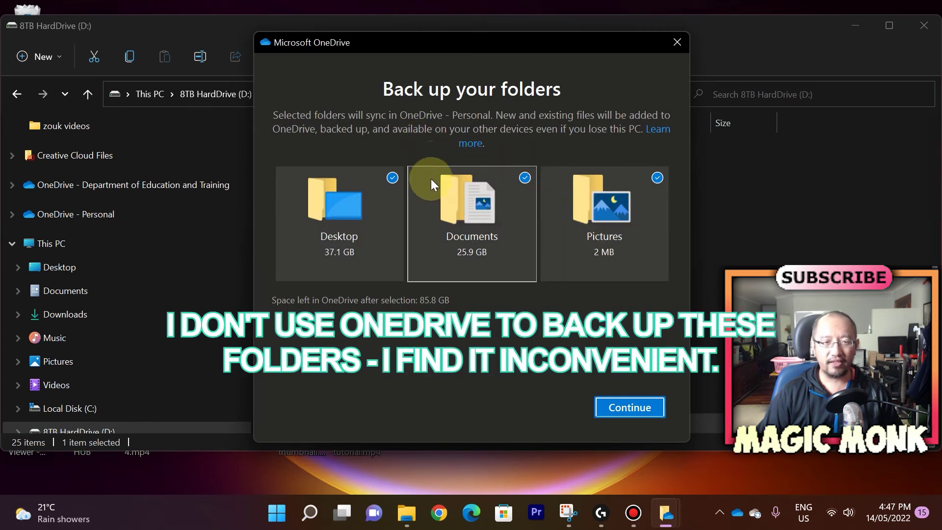
{"action": "left_click", "coordinate": [391, 179]}
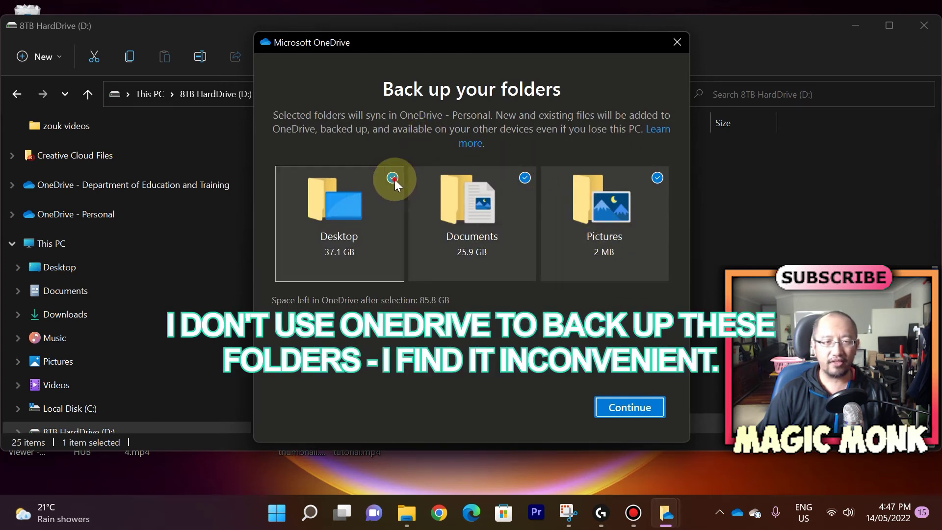
{"action": "left_click", "coordinate": [526, 178]}
{"action": "left_click", "coordinate": [649, 178]}
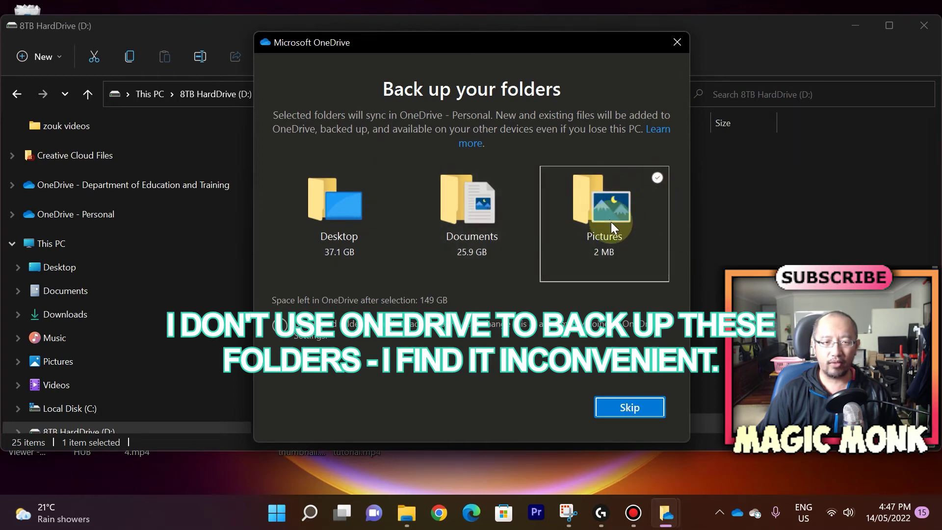
{"action": "left_click", "coordinate": [643, 411]}
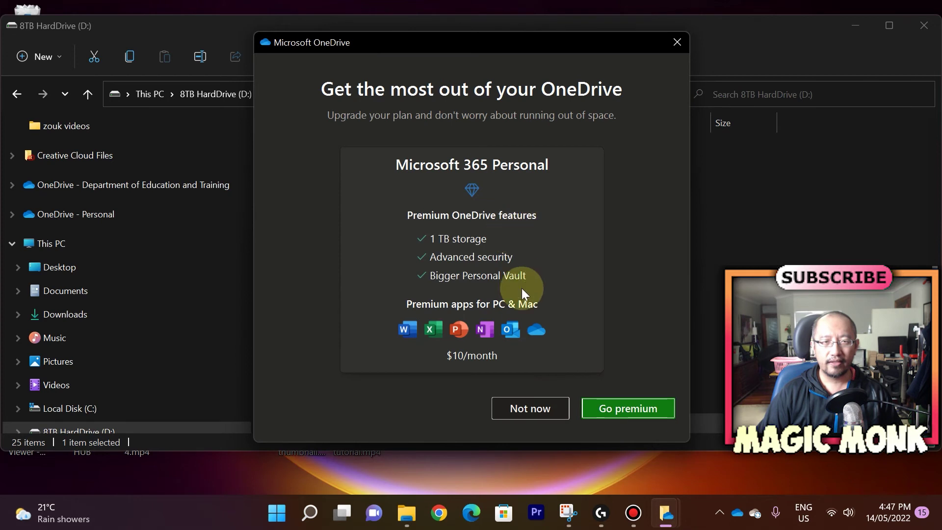
Decline premium, skip the tour and mobile app, and open the OneDrive folder.
{"action": "left_click", "coordinate": [535, 408]}
{"action": "left_click", "coordinate": [658, 411]}
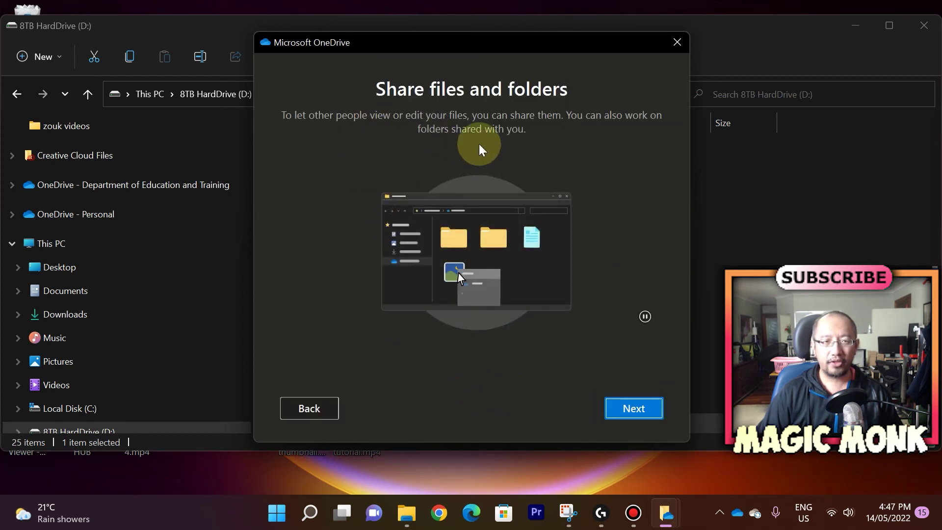
{"action": "left_click", "coordinate": [629, 417]}
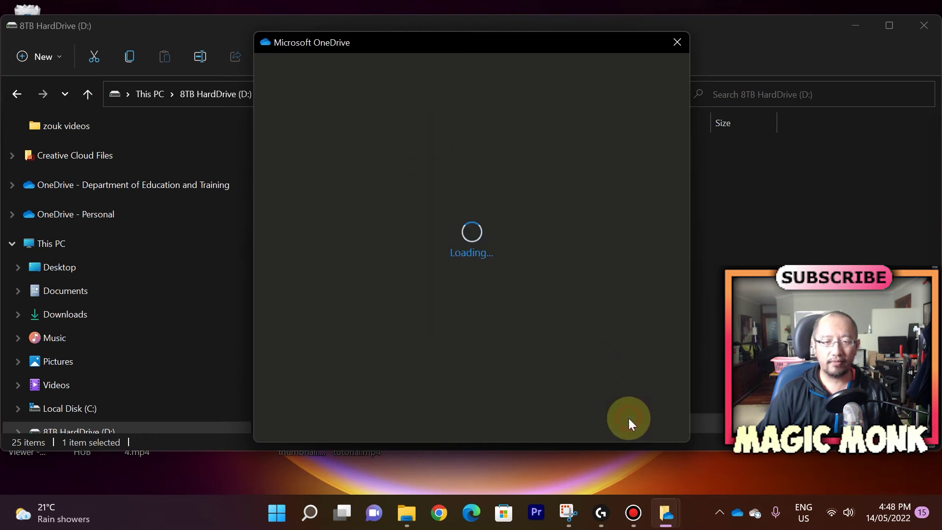
{"action": "left_click", "coordinate": [630, 410]}
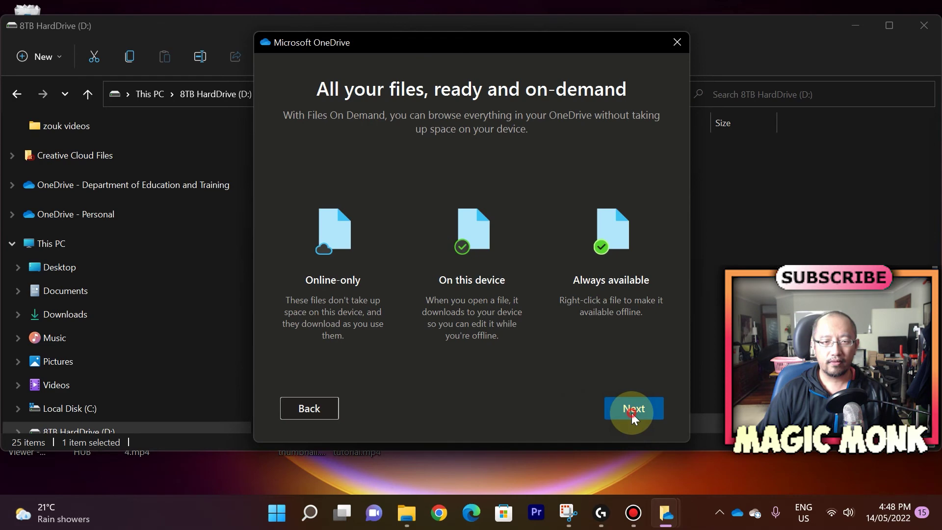
{"action": "left_click", "coordinate": [626, 408]}
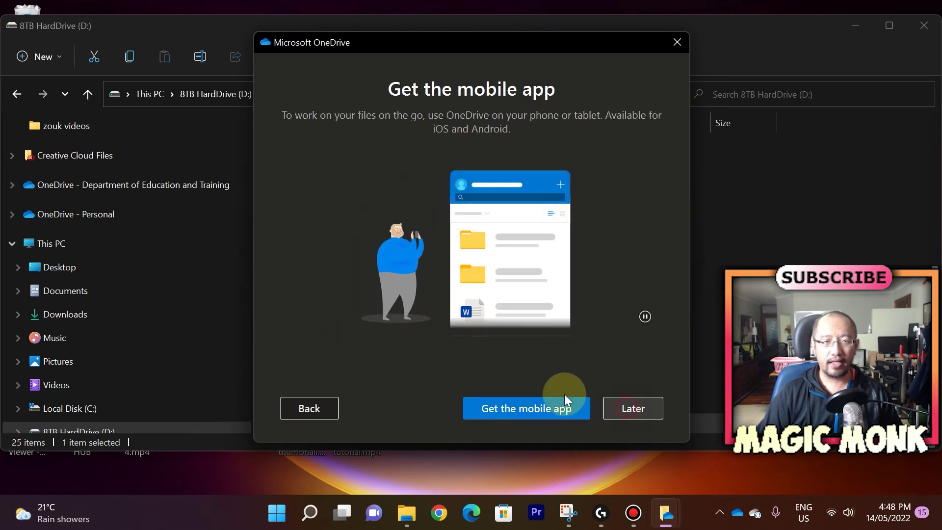
{"action": "left_click", "coordinate": [574, 409]}
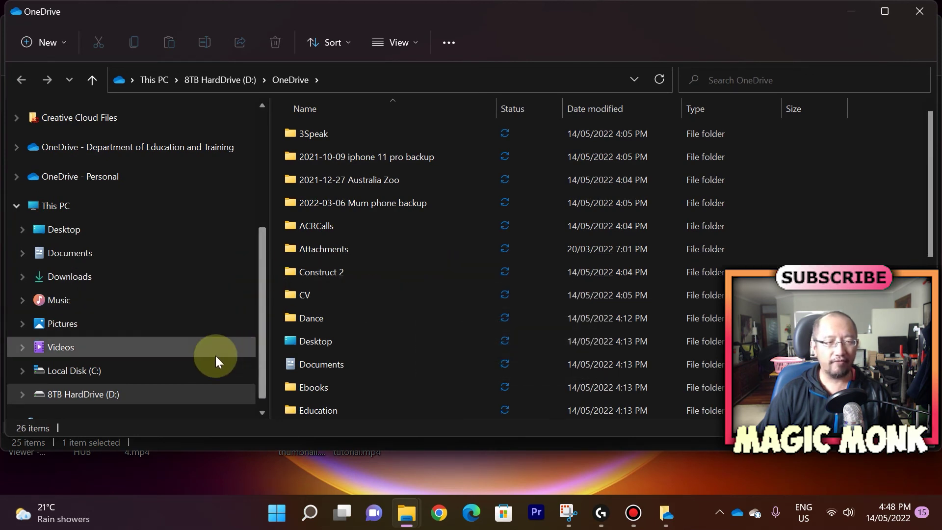
On 8TB HardDrive (D:), confirm OneDrive - Personal's Properties show location D:\ at 38.6 GB.
{"action": "left_click", "coordinate": [169, 394]}
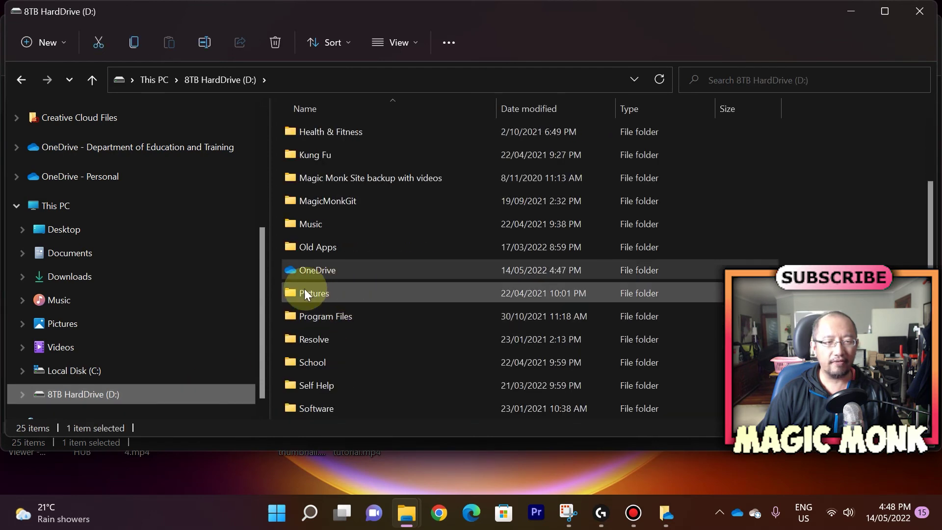
{"action": "left_click_drag", "start_coordinate": [259, 274], "coordinate": [288, 244]}
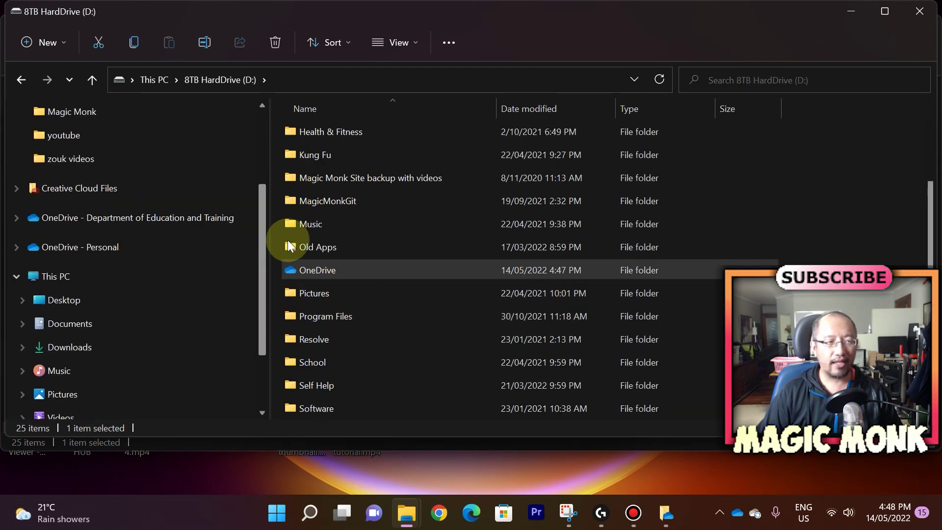
{"action": "right_click", "coordinate": [109, 251]}
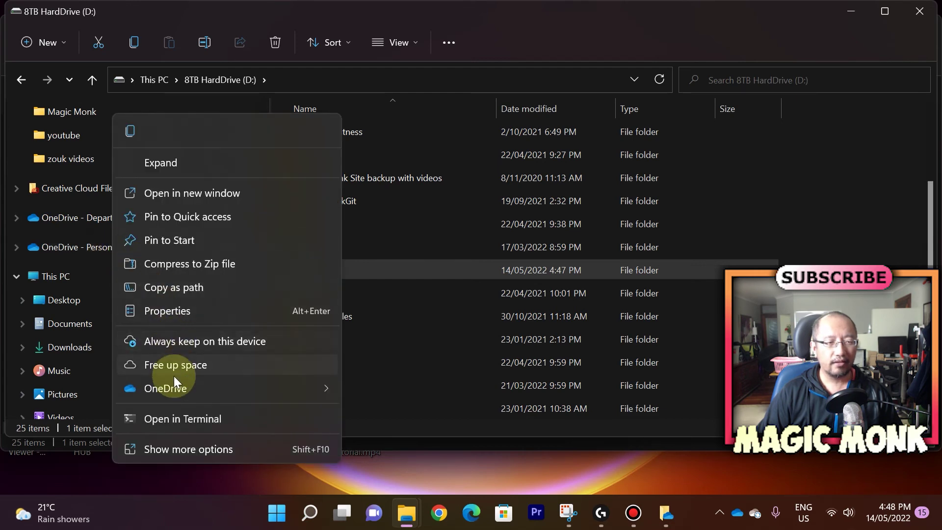
{"action": "left_click", "coordinate": [192, 320]}
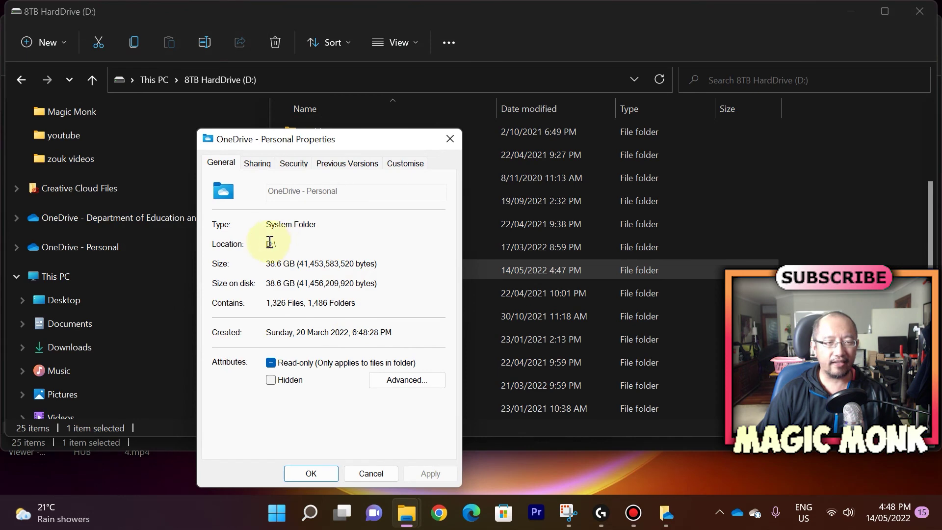
{"action": "left_click_drag", "start_coordinate": [267, 243], "coordinate": [281, 243]}
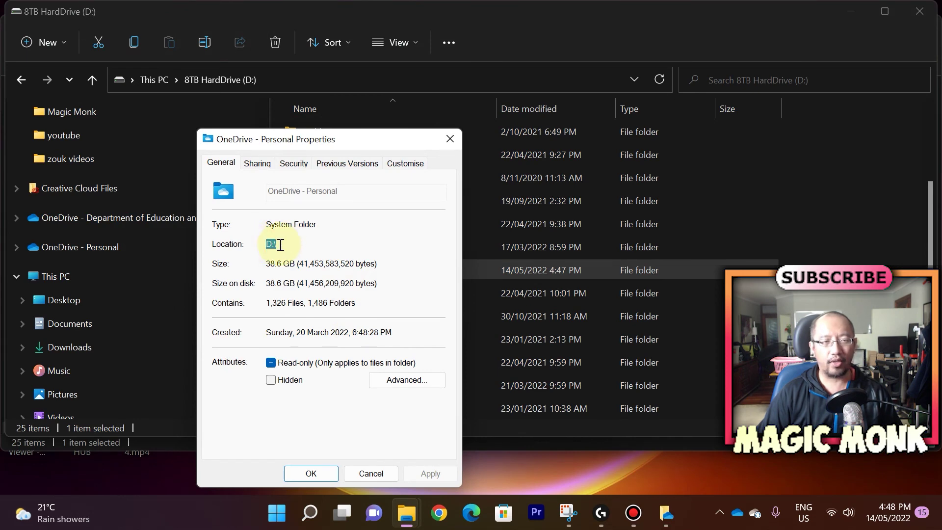
{"action": "left_click", "coordinate": [280, 244]}
{"action": "left_click", "coordinate": [371, 473]}
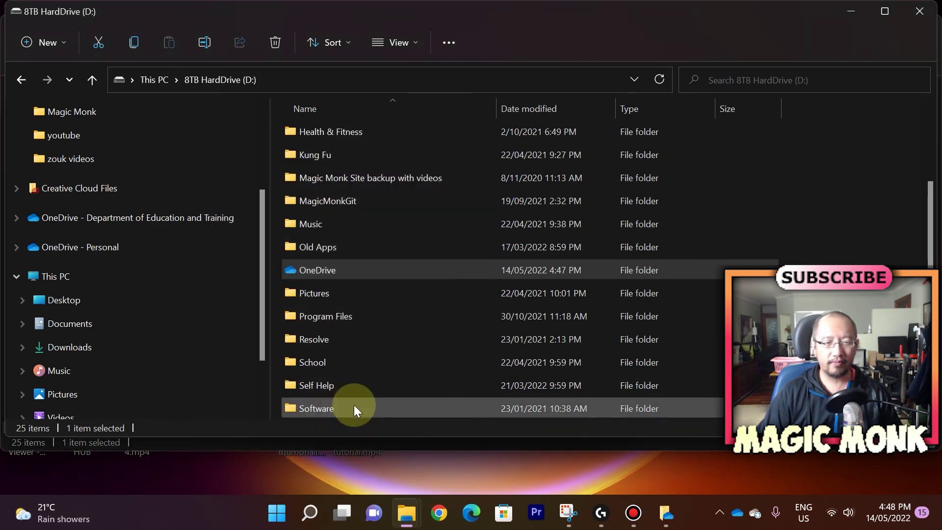